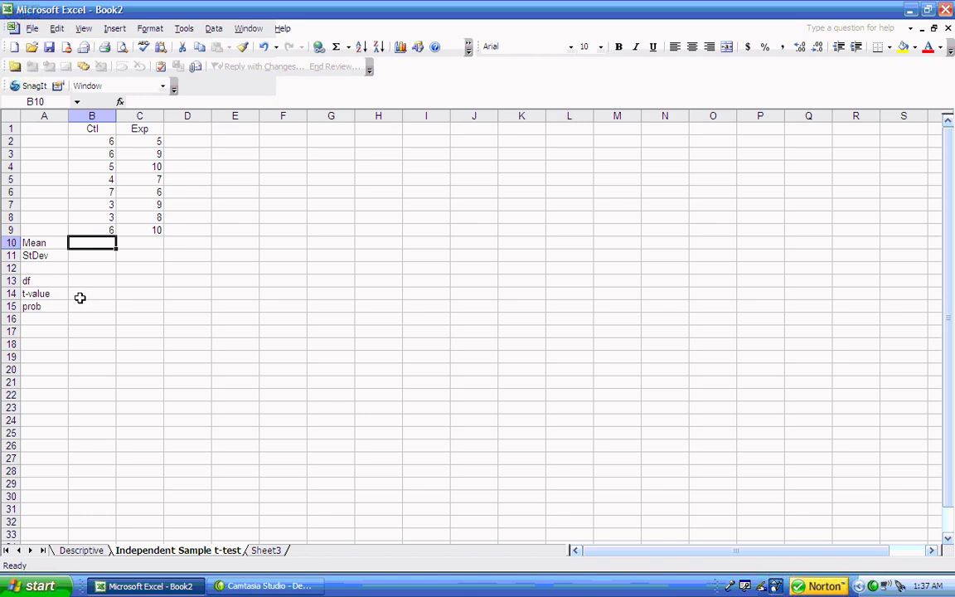
Enter =AVERAGE(B2:B9) in B10 to get the Ctl mean of 5.00.
type("=")
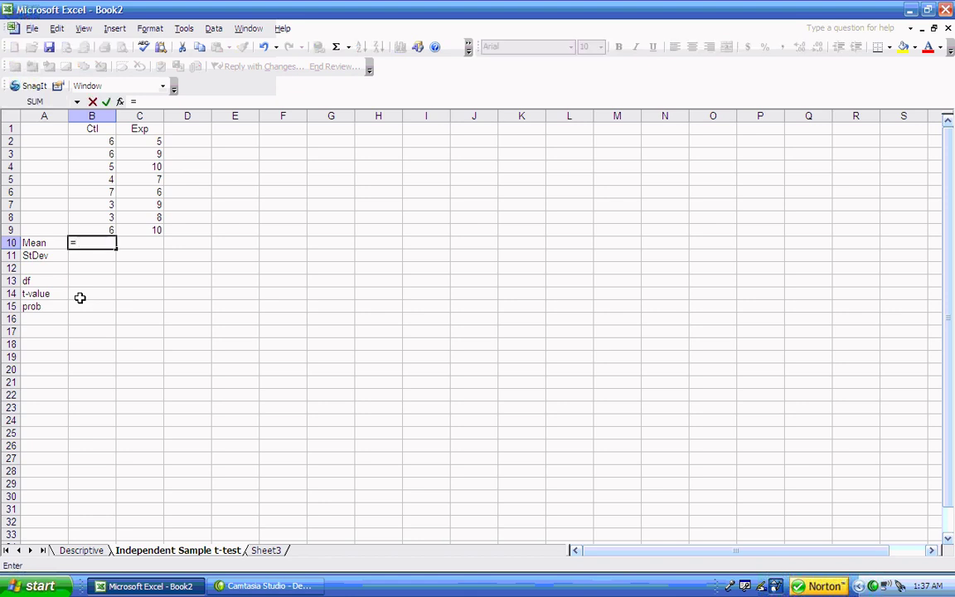
type("averas")
key("BackSpace")
type("ge(")
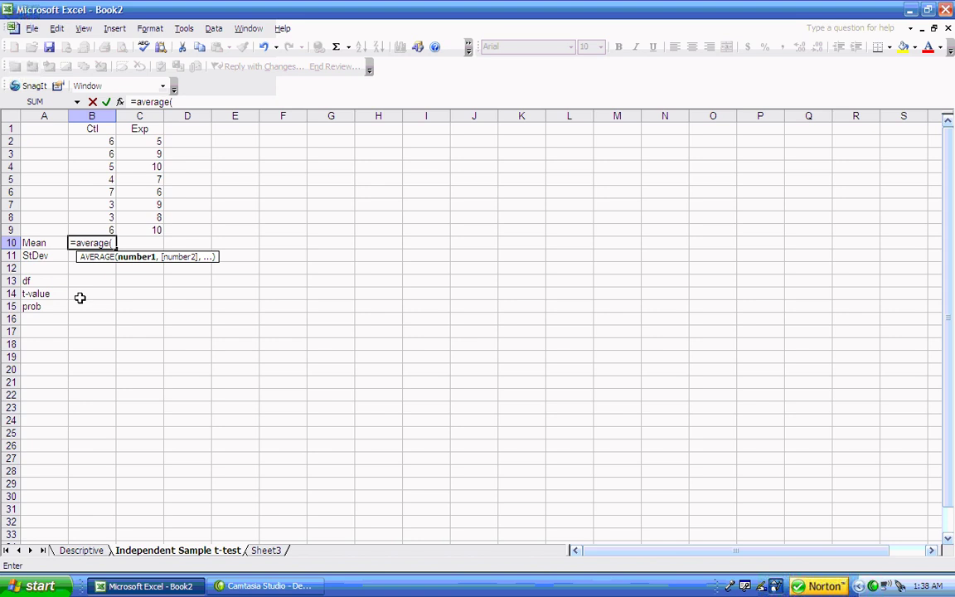
type("b2:b9)")
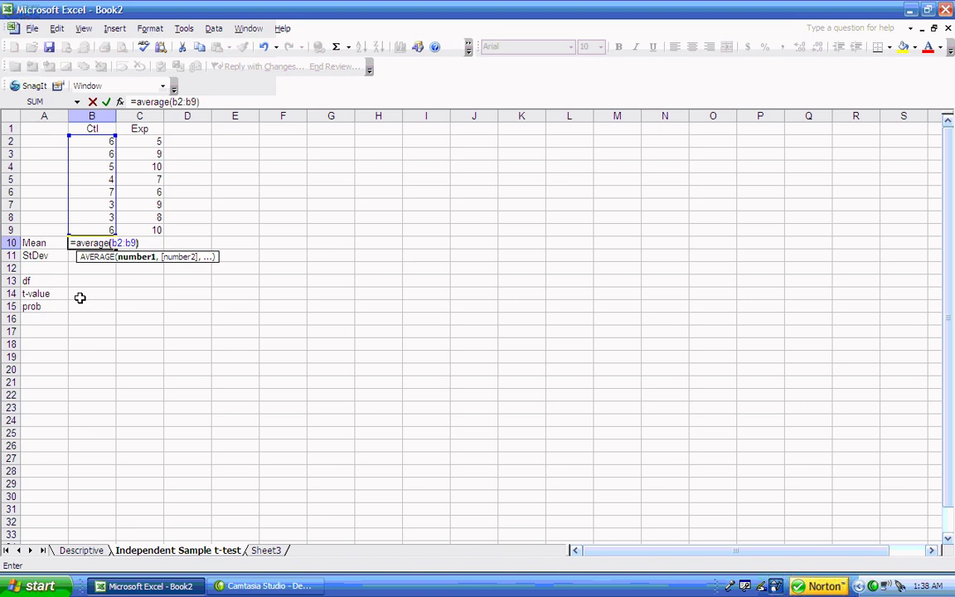
key("Return")
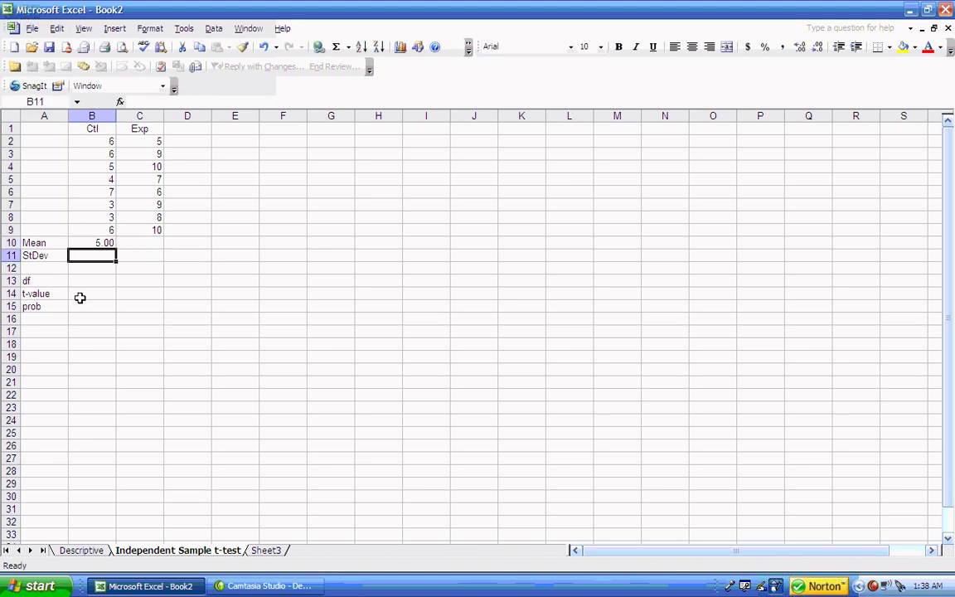
Copy the mean formula from B10 into C10, giving 8.00 for Exp.
key("Up")
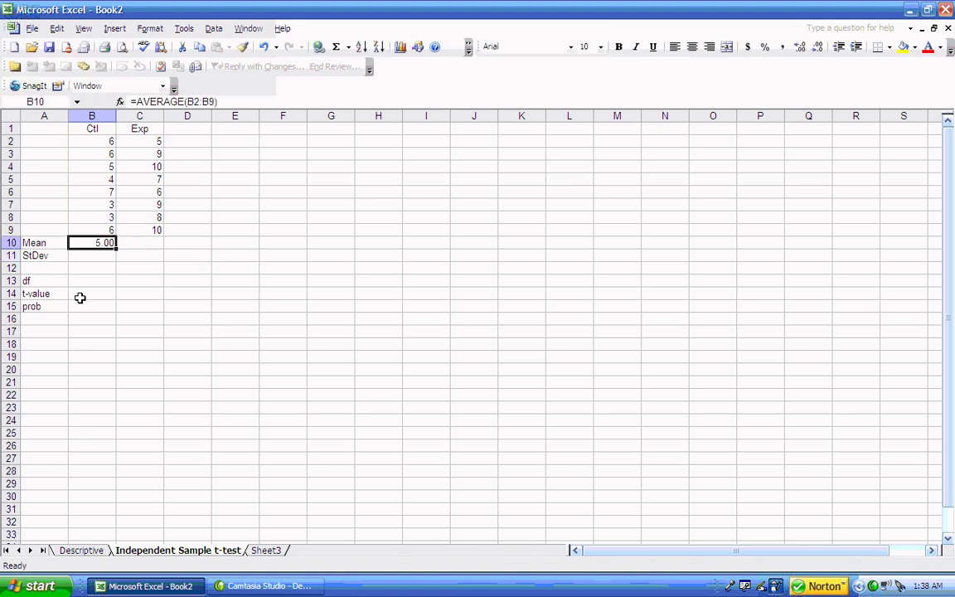
key("ctrl+c")
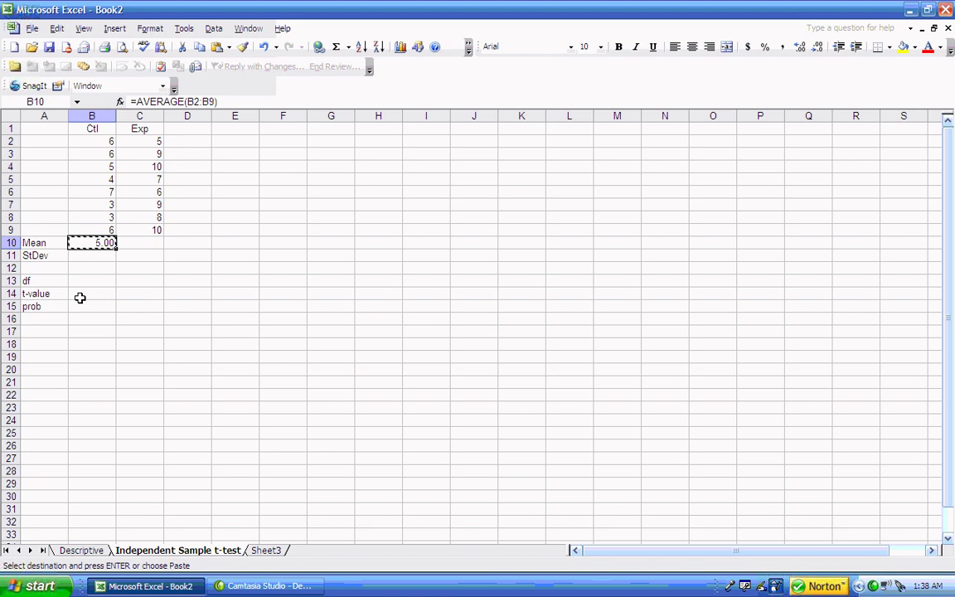
key("Right")
key("Return")
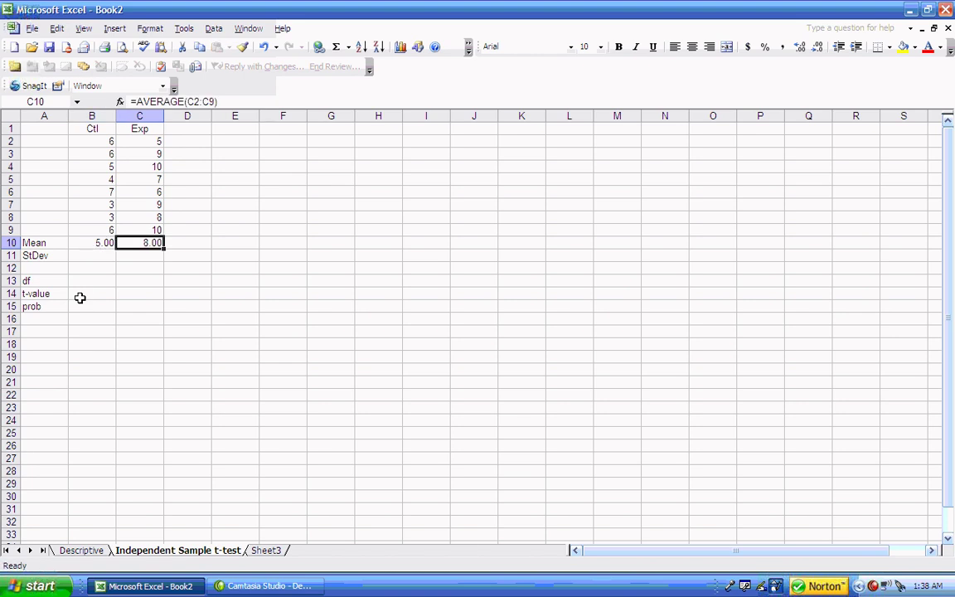
key("Down")
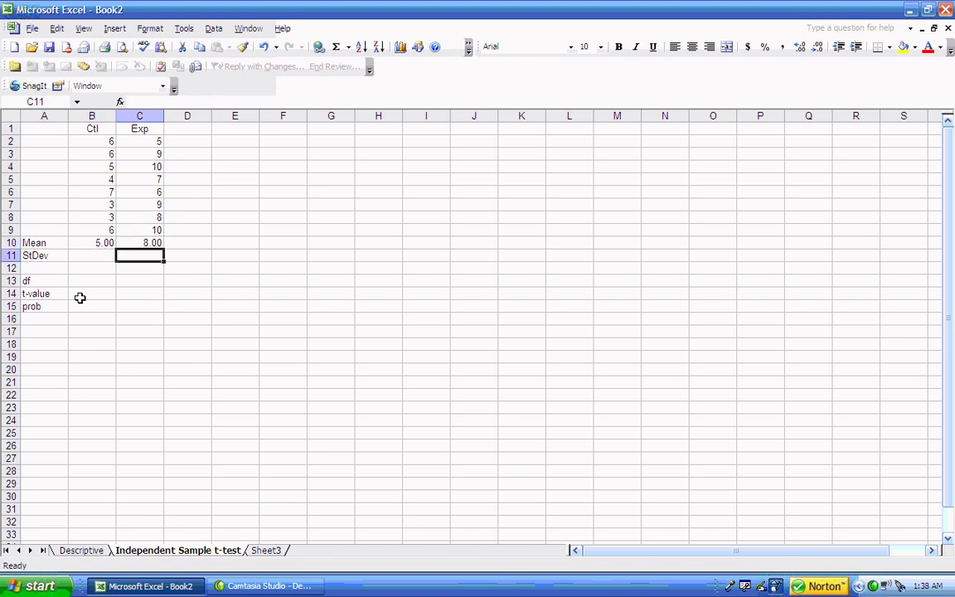
Enter =STDEV(B2:B9) in B11 to get the Ctl standard deviation of 1.51.
key("Left")
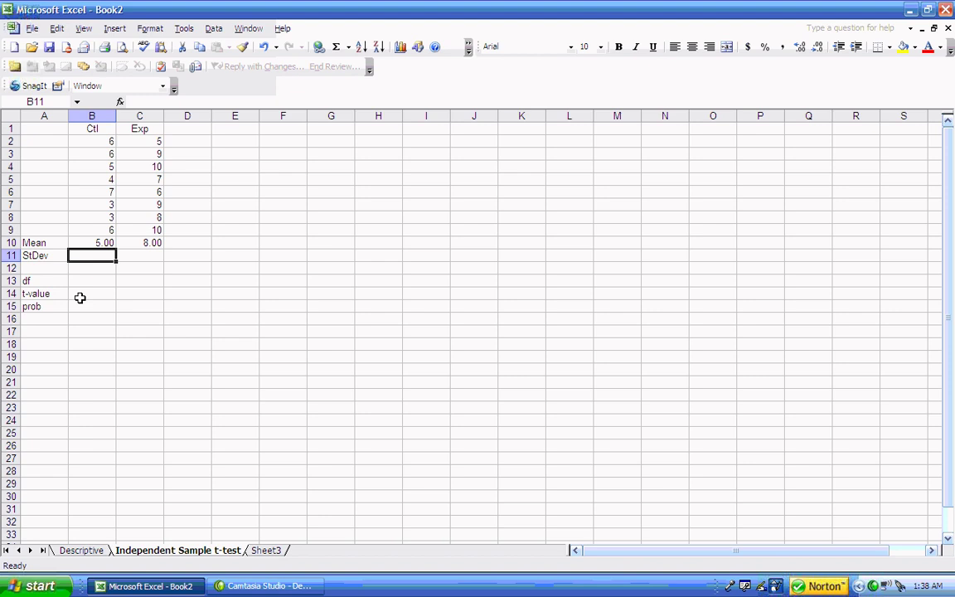
type("=")
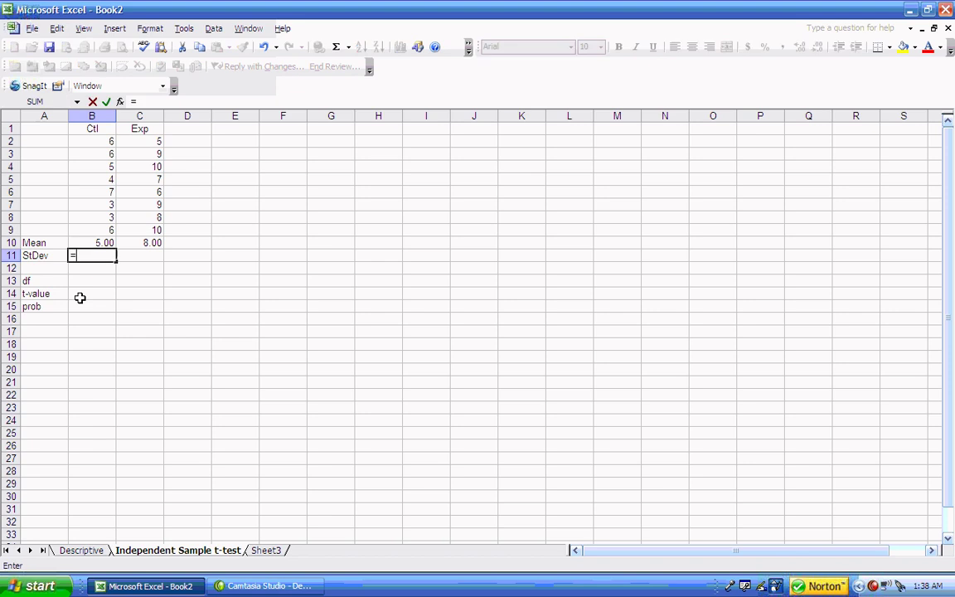
type("stdev(")
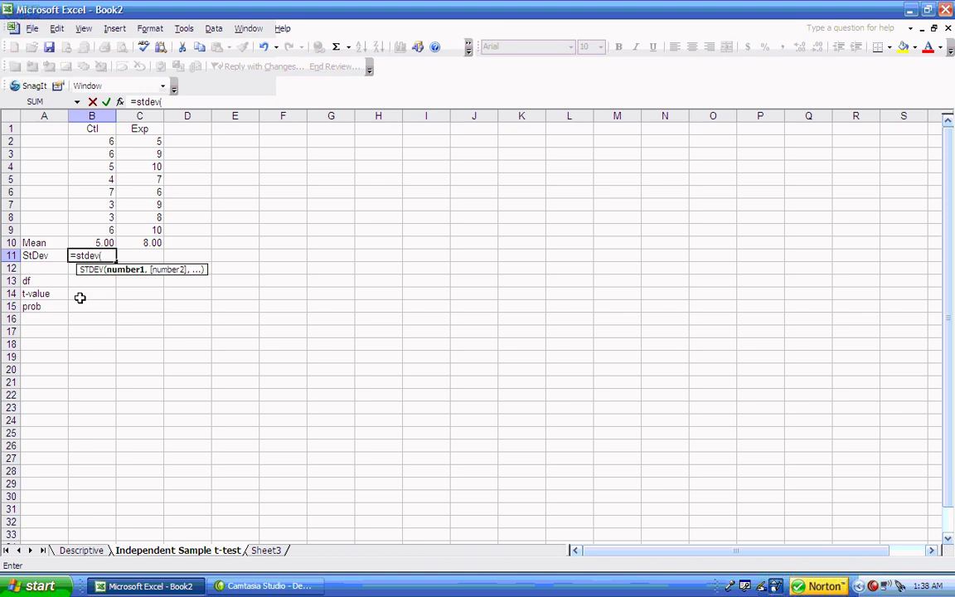
type("b2:b9)")
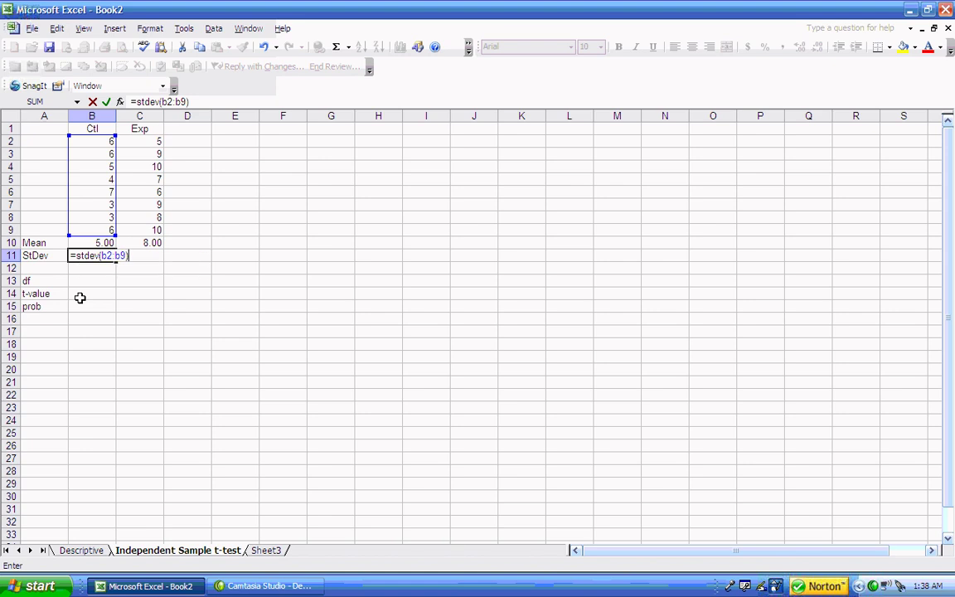
key("Return")
Copy the standard deviation formula into C11, giving 1.85 for Exp.
key("Up")
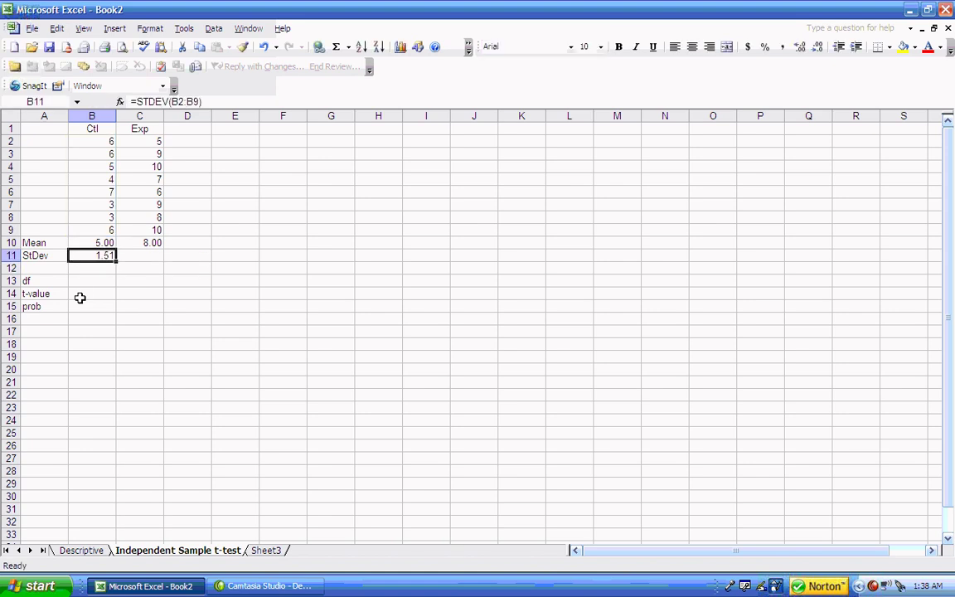
key("ctrl+c")
key("Right")
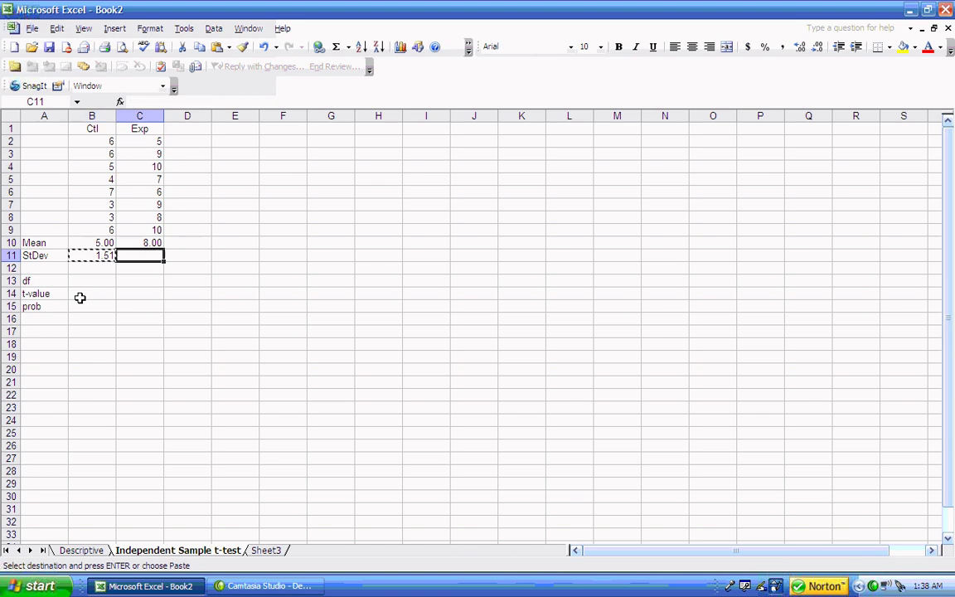
key("Return")
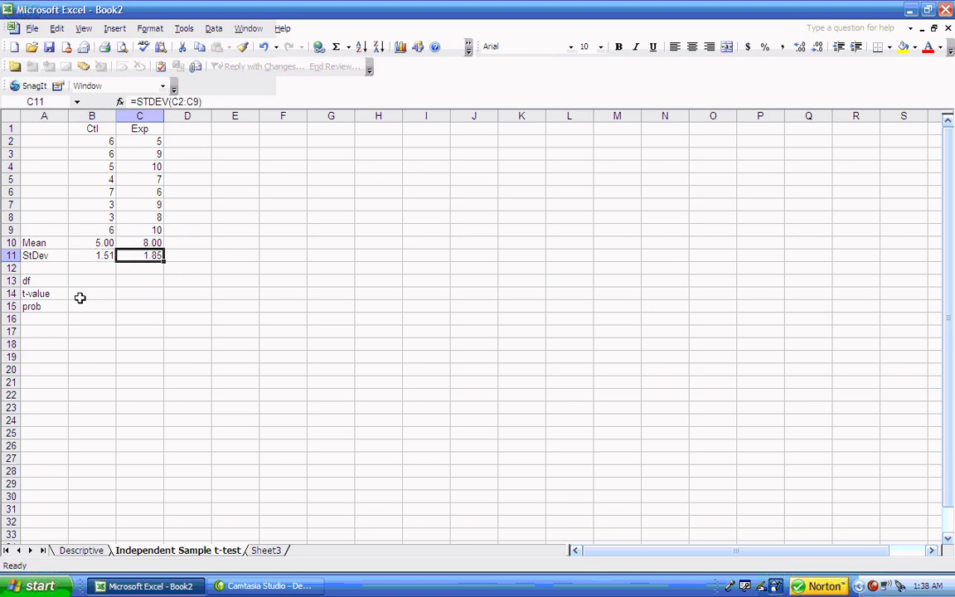
key("Down")
key("Down")
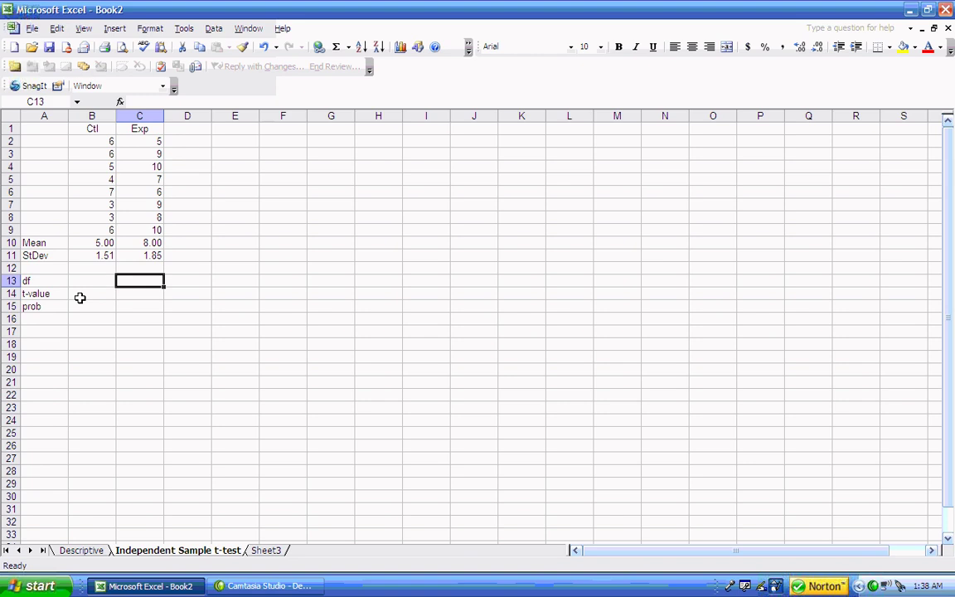
key("Left")
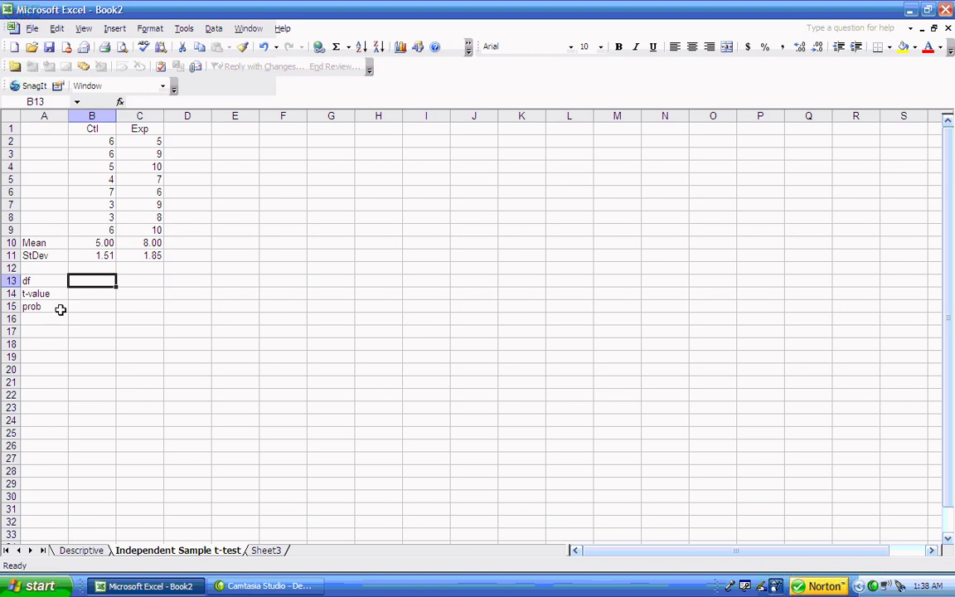
Enter =COUNT(B2:B9)+COUNT(C2:C9)-2 in B13 so df shows 14.
type("=")
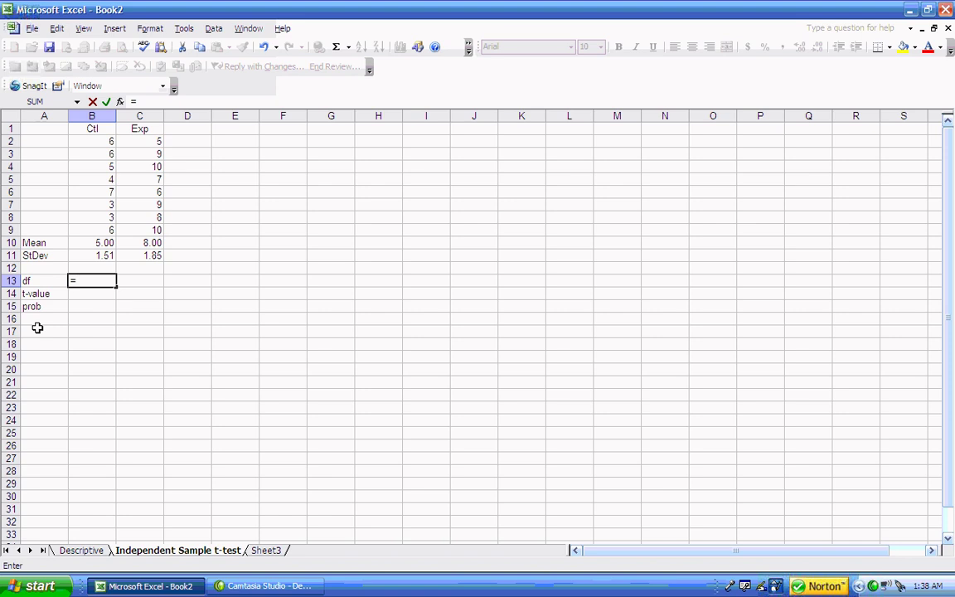
type("count(")
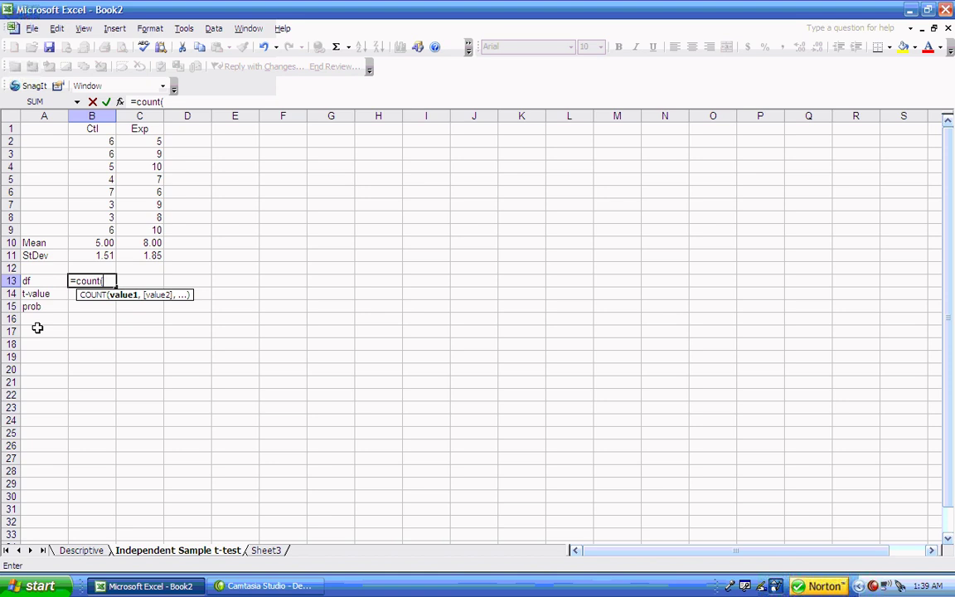
type("b2:b9)")
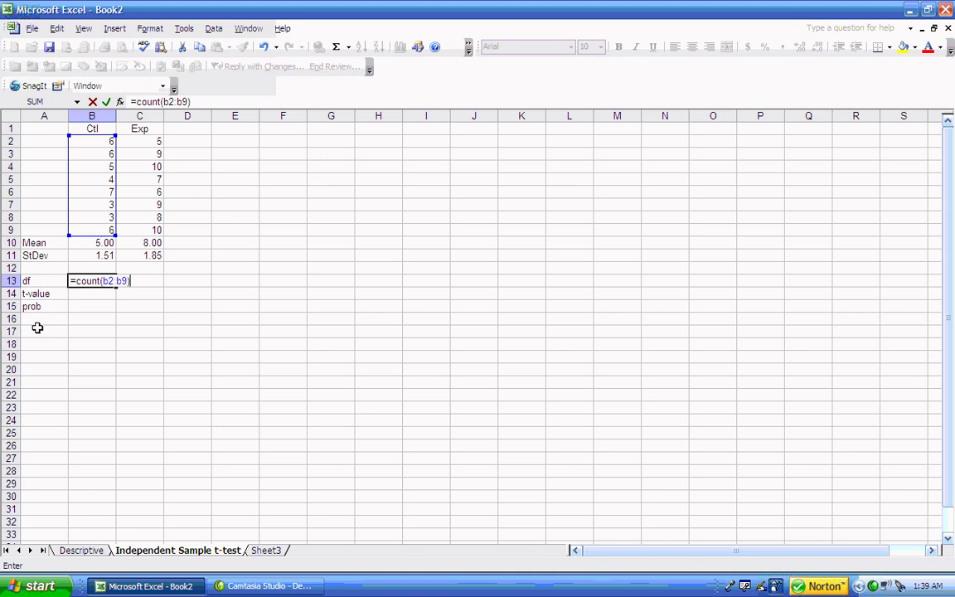
type("+count(c2")
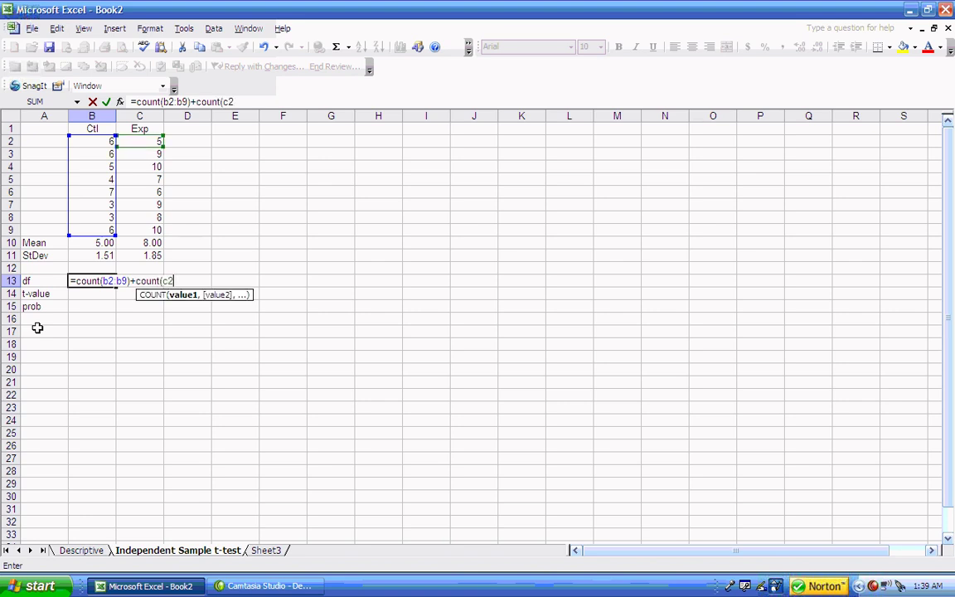
type(":c9")
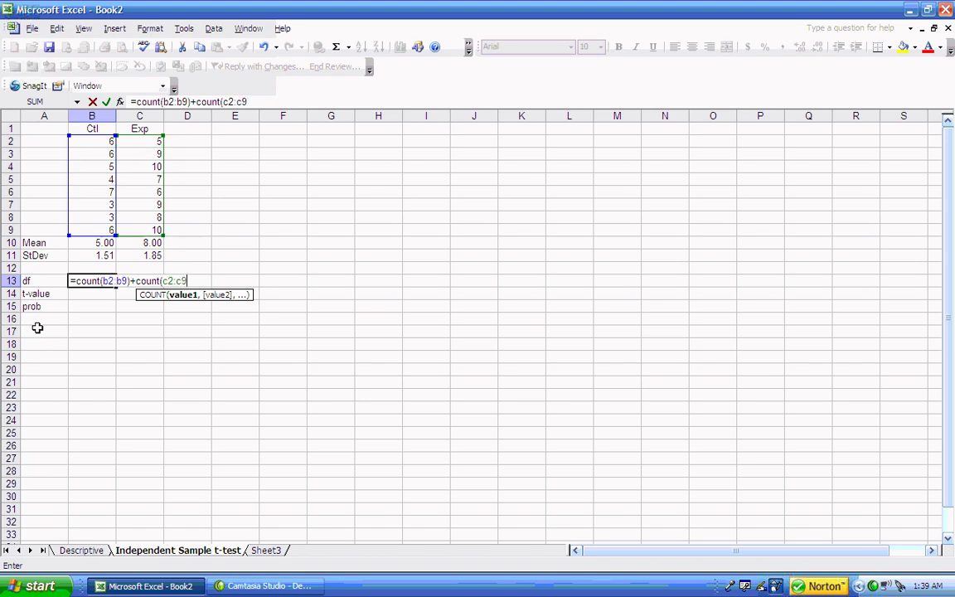
type(")")
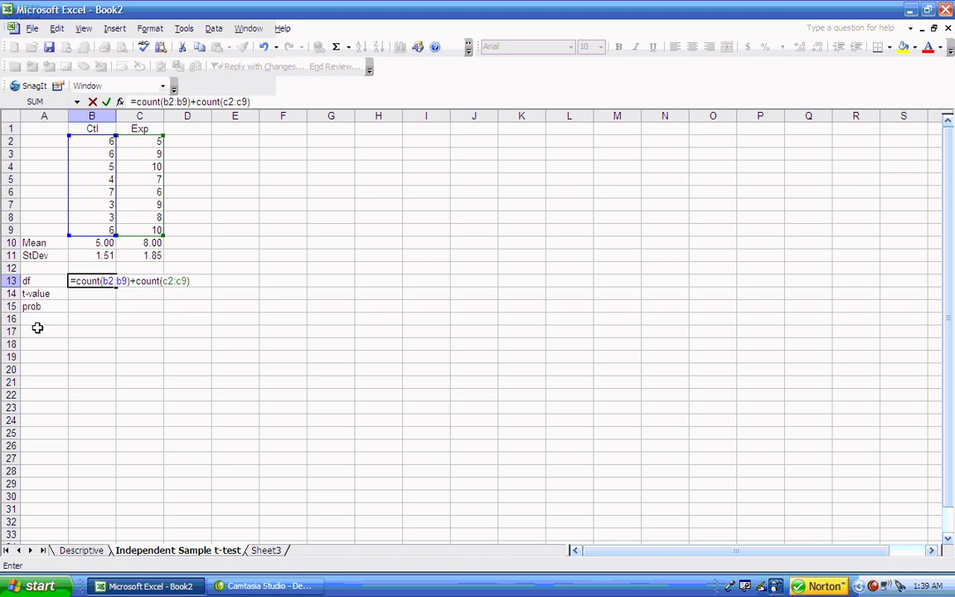
type("-2")
key("Return")
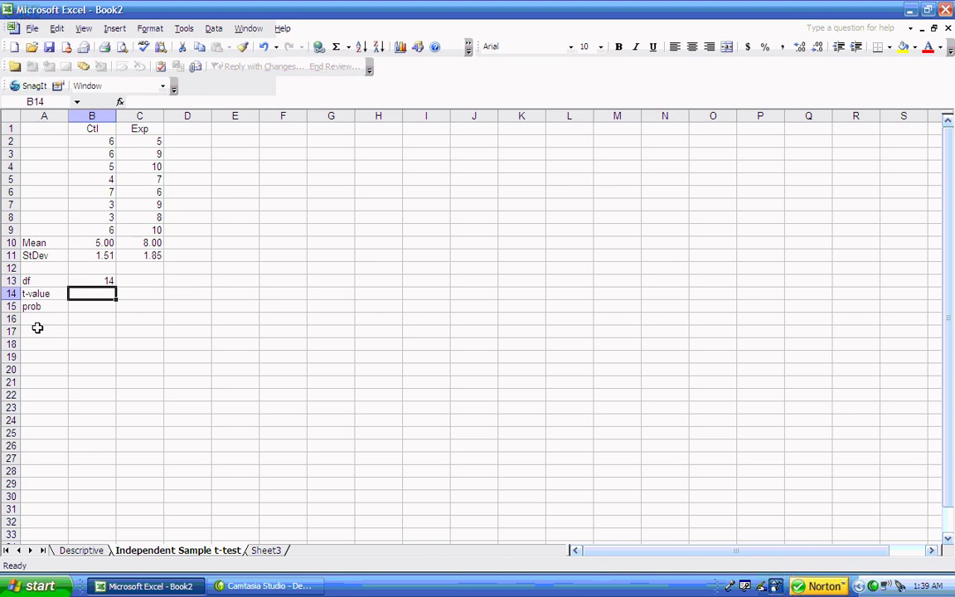
left_click(74, 307)
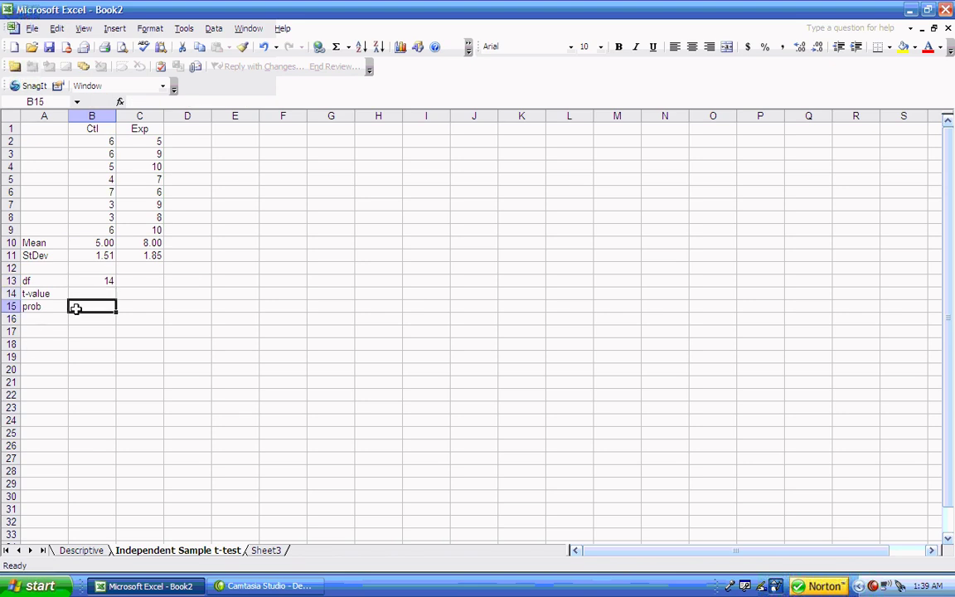
Enter =TTEST(B2:B9,C2:C9,2,2) in B15 for a two-tailed, type 2 probability of 0.003203.
type("=")
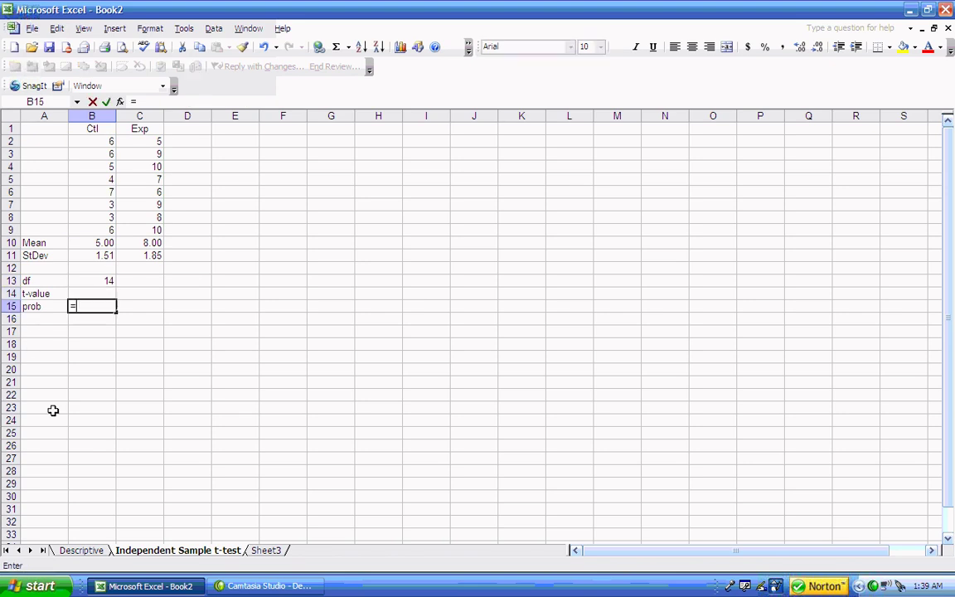
type("t")
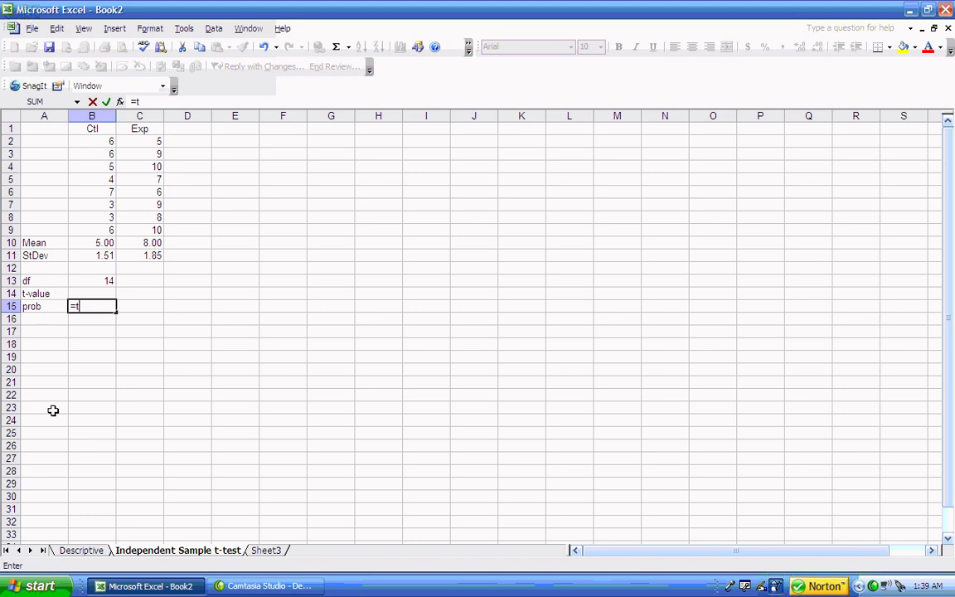
type("test")
type("(")
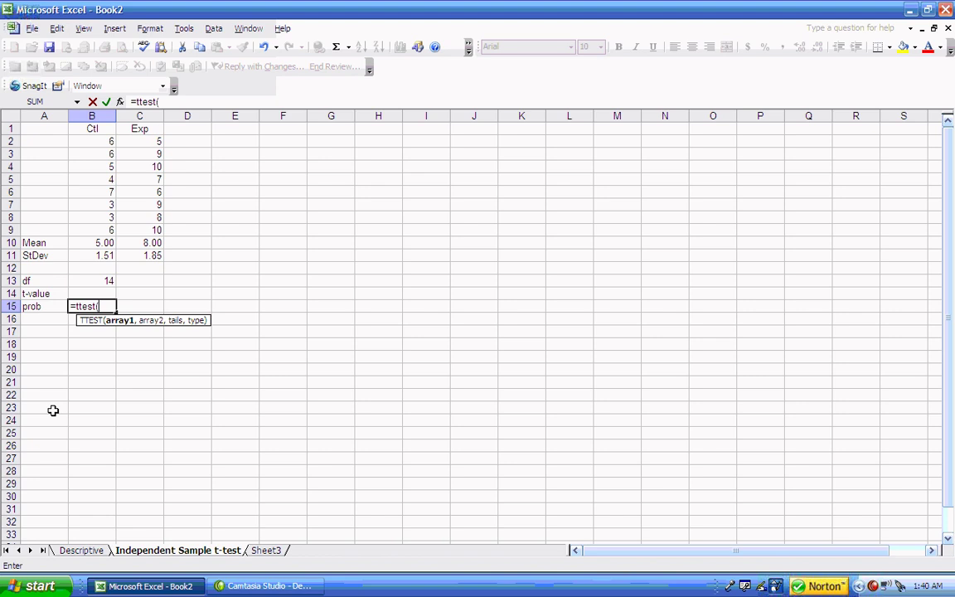
type("b2:b9,")
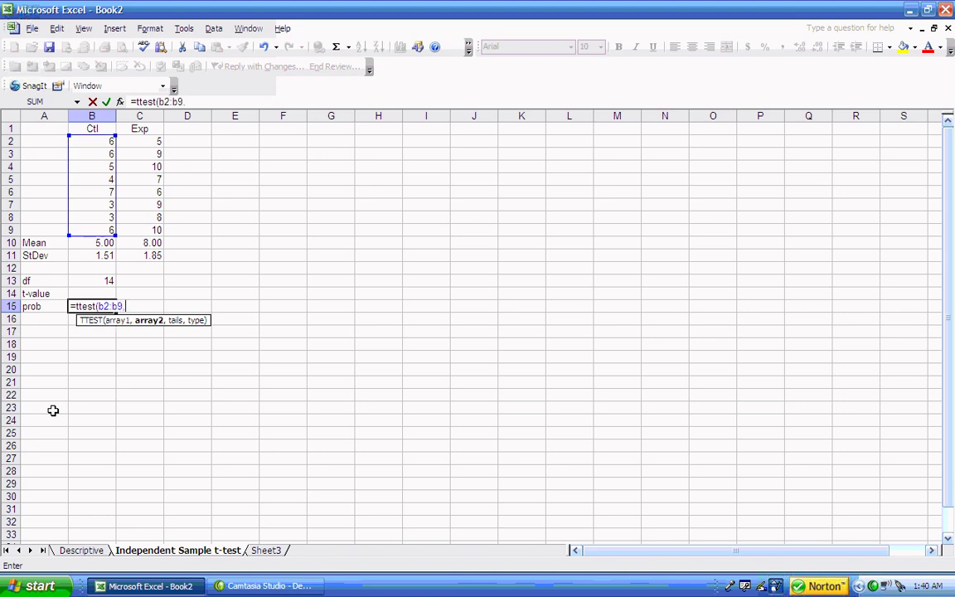
type("c2:c")
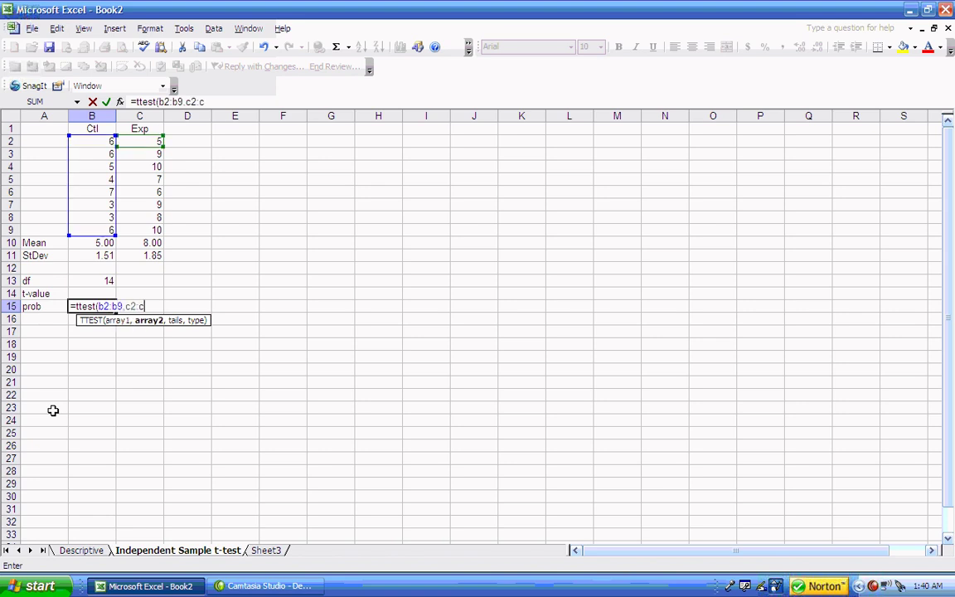
type("9,")
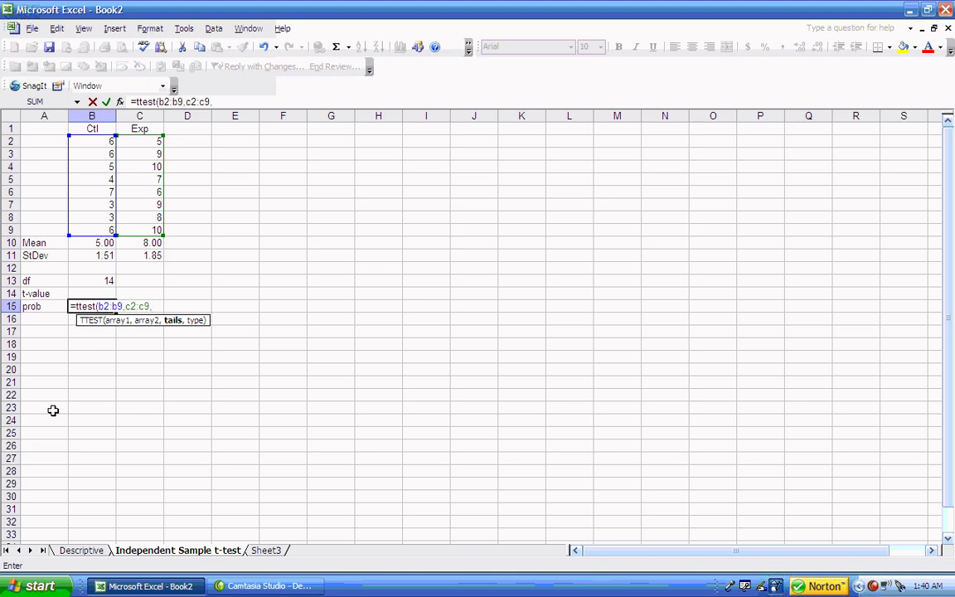
type("2,")
type("2)")
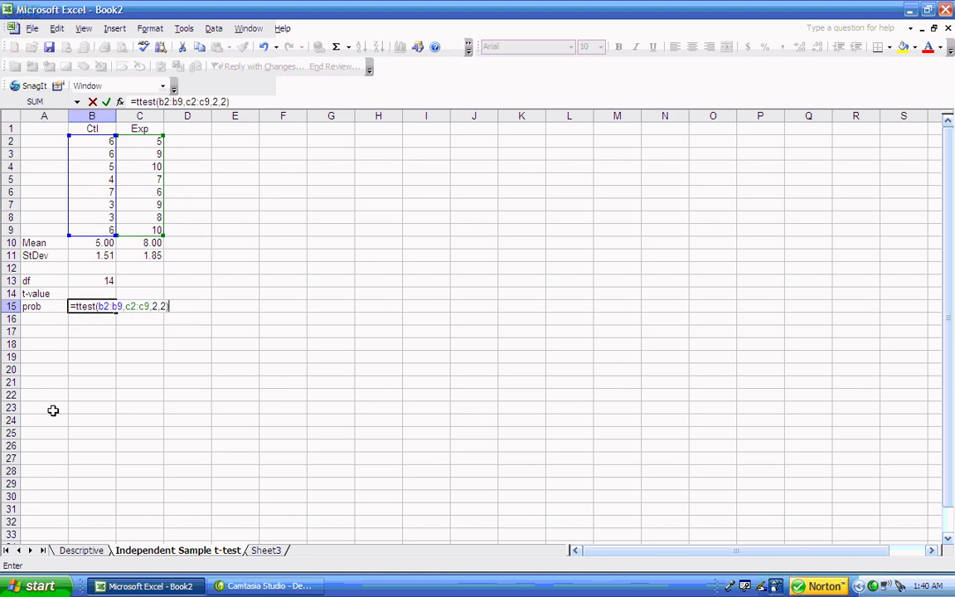
key("Return")
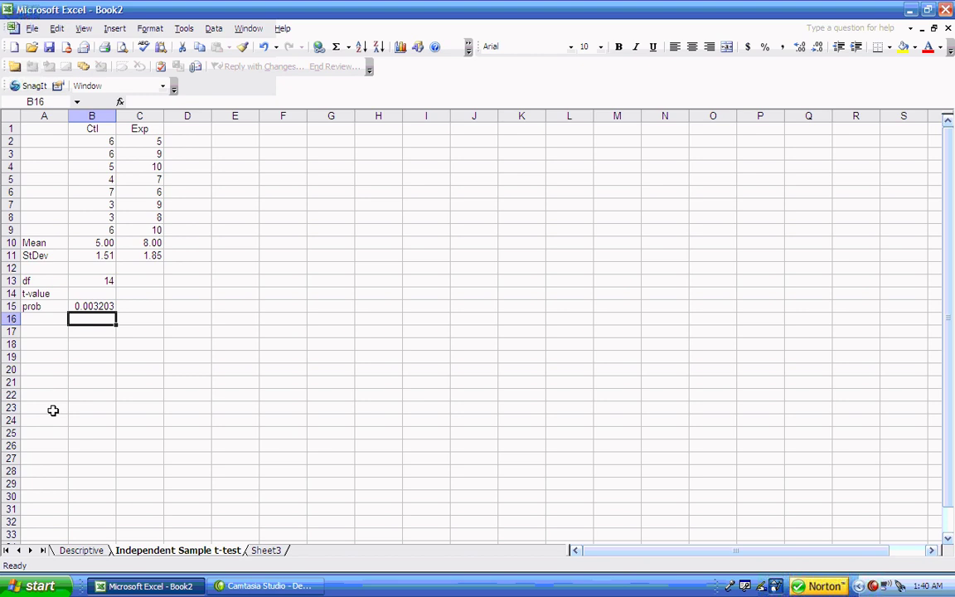
Enter =TINV(B15,B13) in B14 to get a t-value of 3.549648.
key("Up")
key("Up")
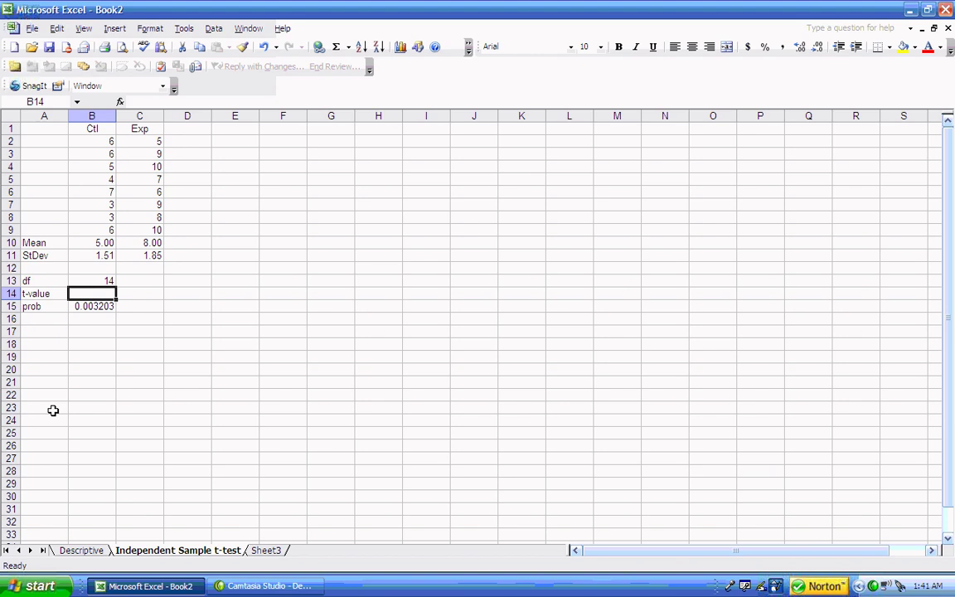
type("=")
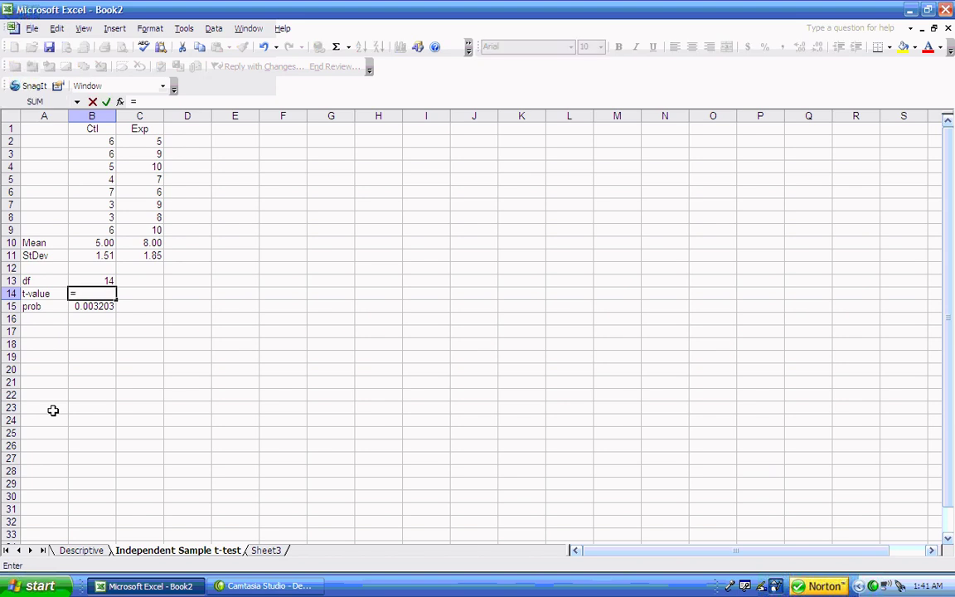
type("tinv(")
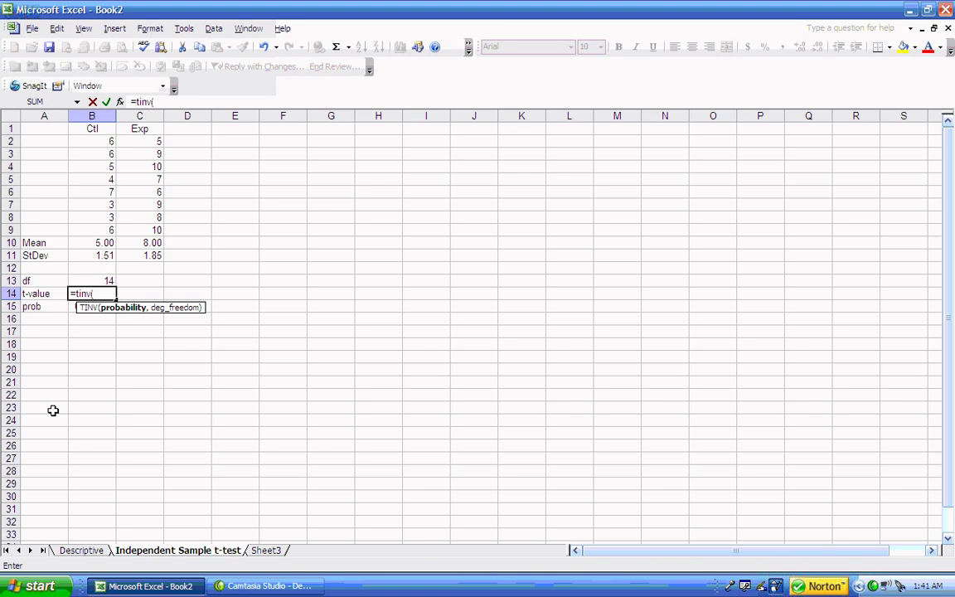
type("b15,")
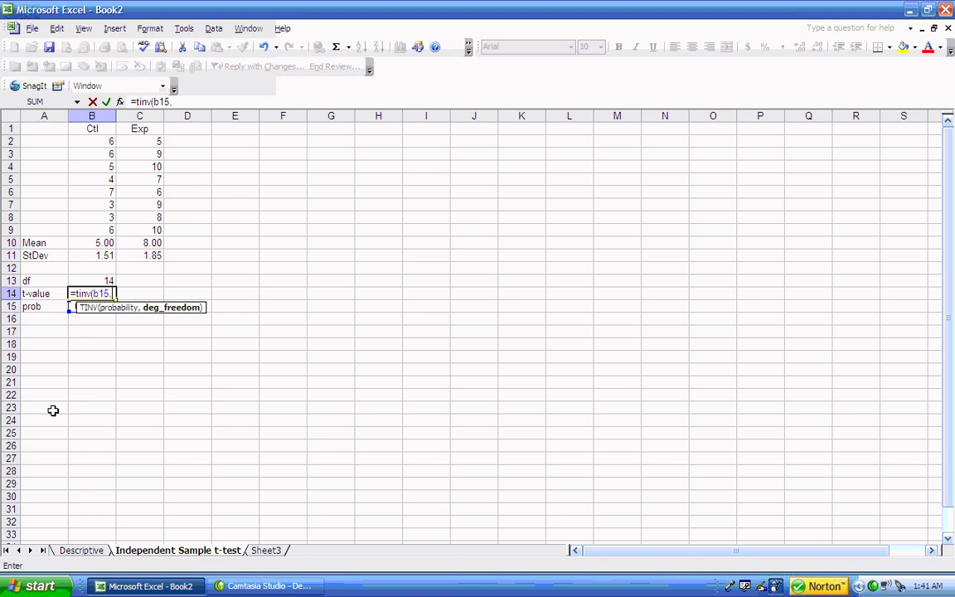
type("b13")
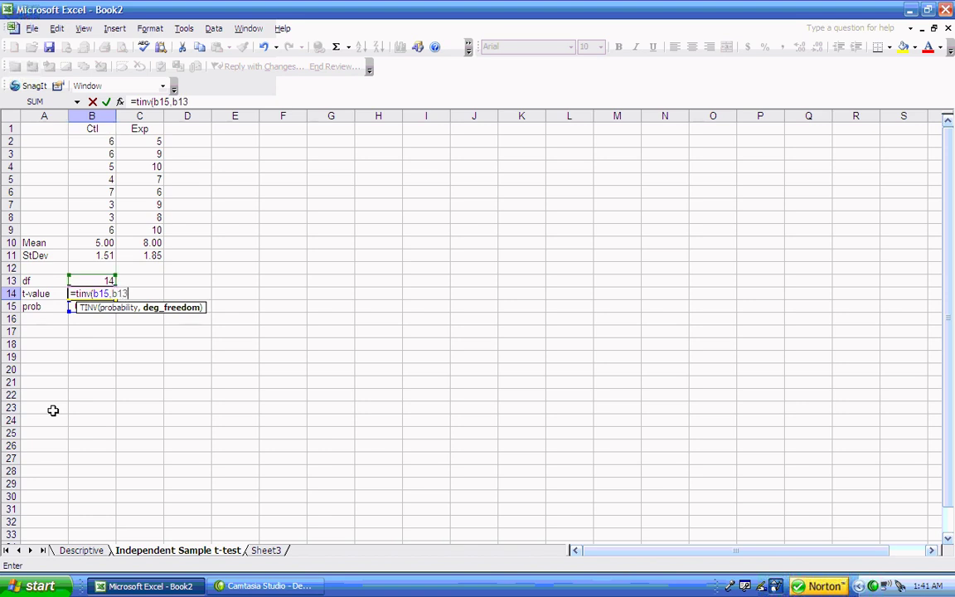
type(")")
key("Return")
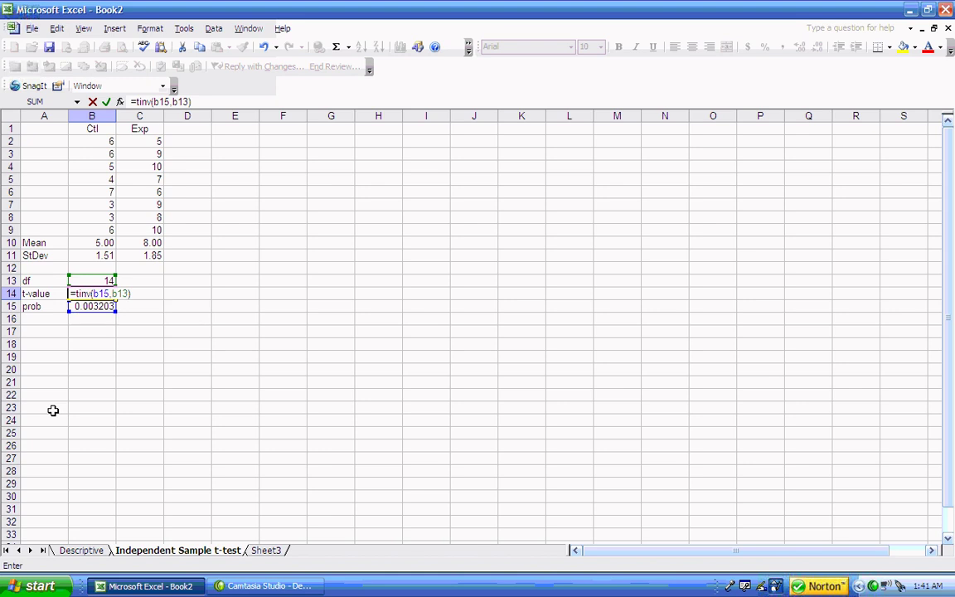